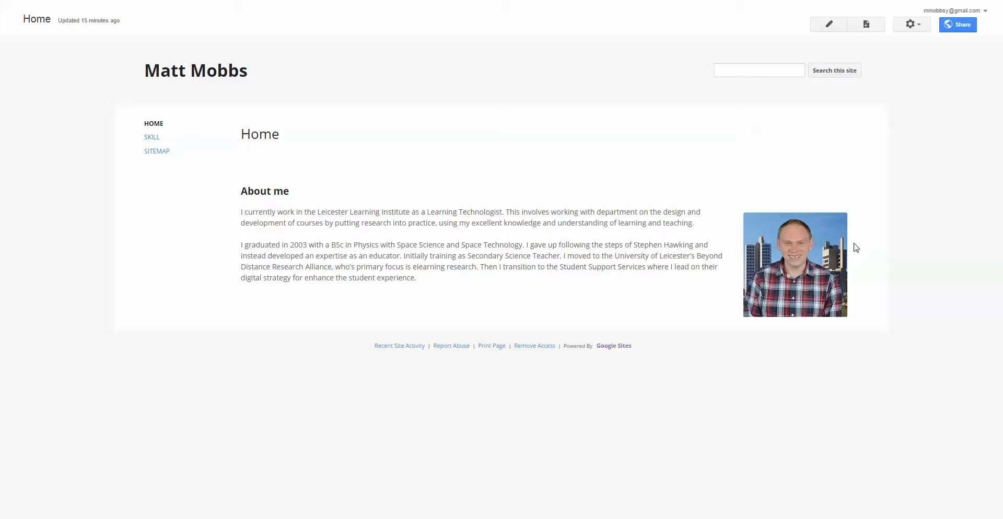
Edit the site layout to hide the sidebar and enable horizontal navigation
left_click(920, 29)
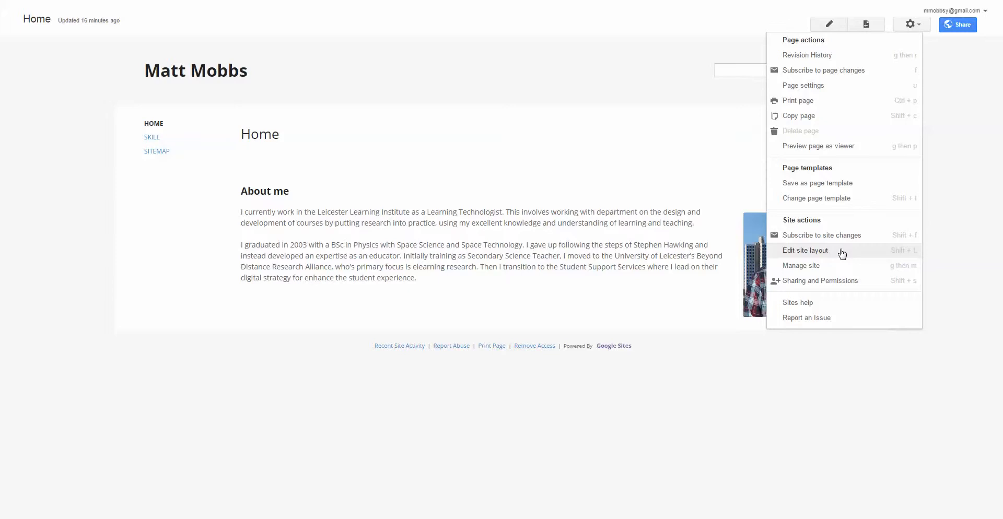
left_click(840, 251)
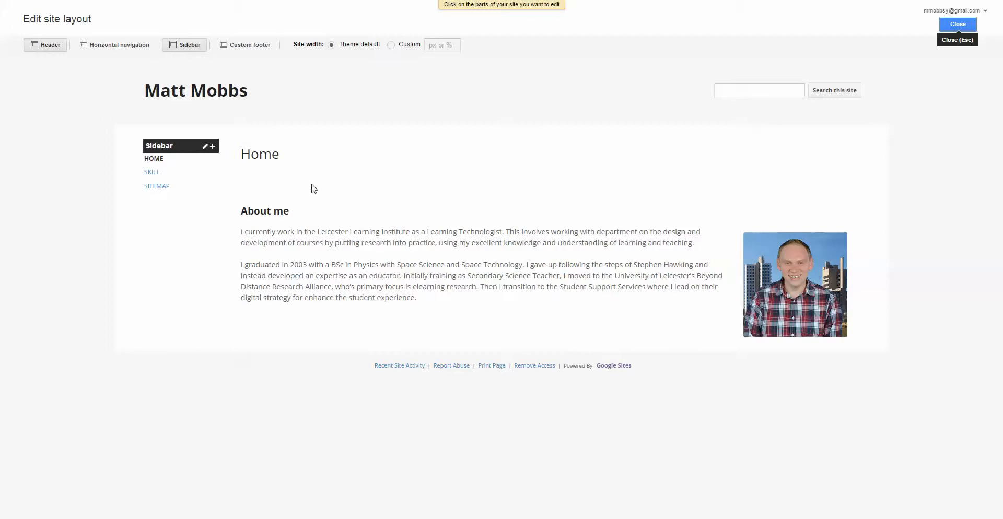
mouse_move(187, 168)
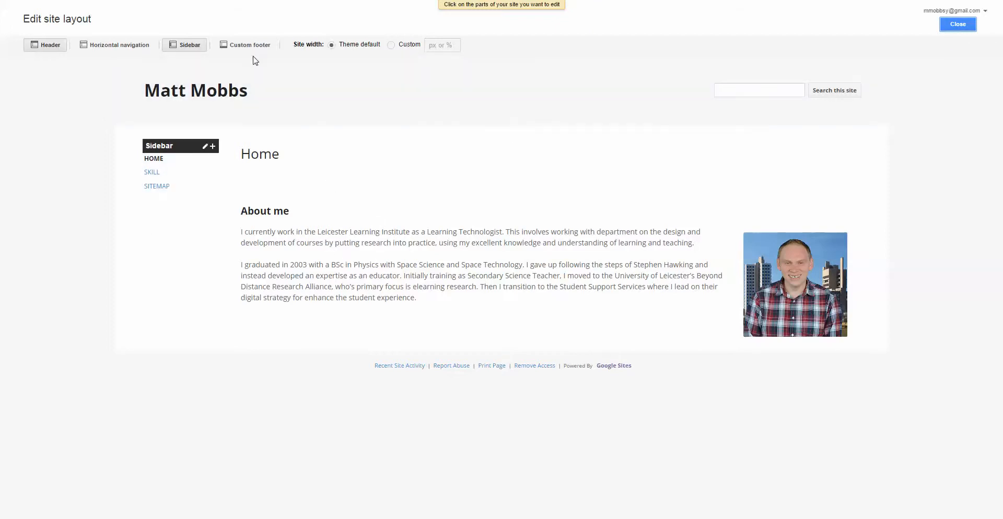
left_click(184, 48)
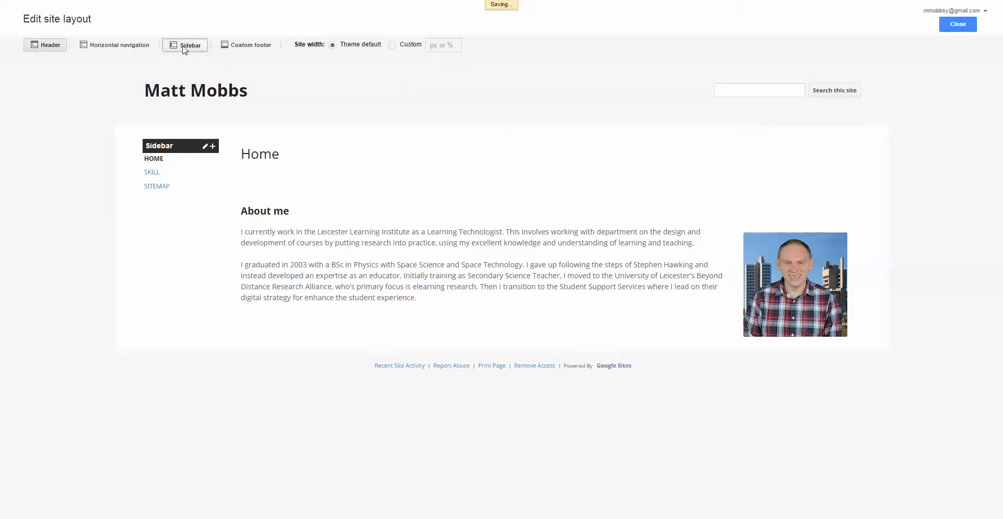
left_click(125, 52)
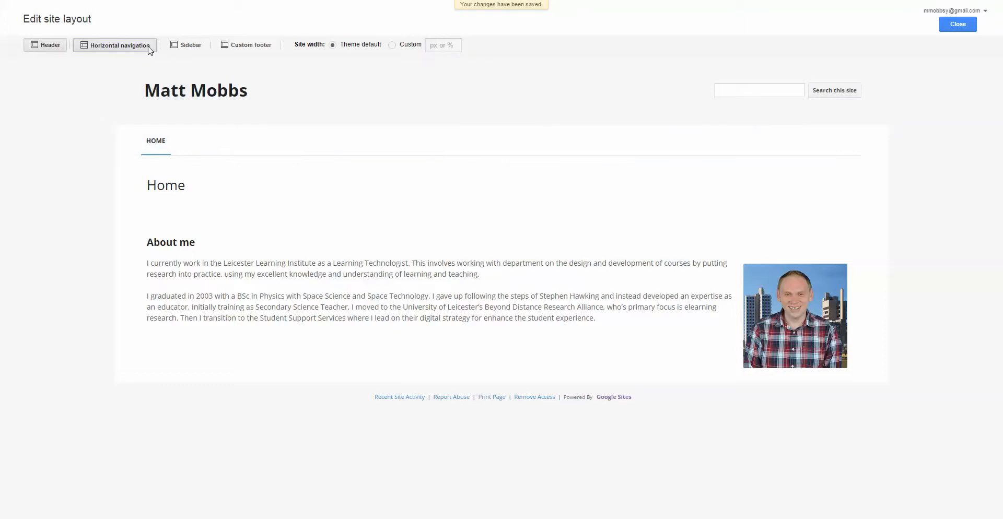
Disable horizontal navigation, restore the sidebar and close the site layout editor
left_click(125, 50)
left_click(191, 48)
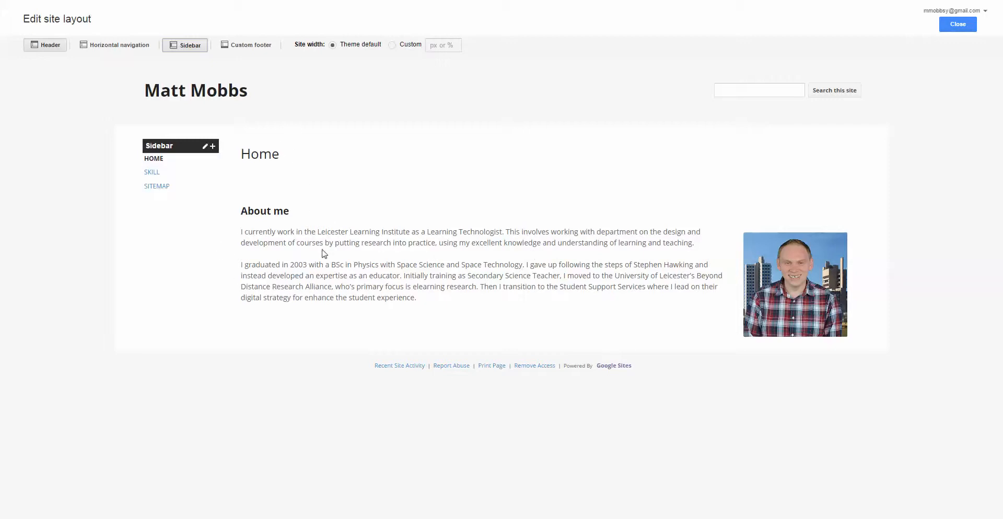
mouse_move(163, 172)
left_click(953, 30)
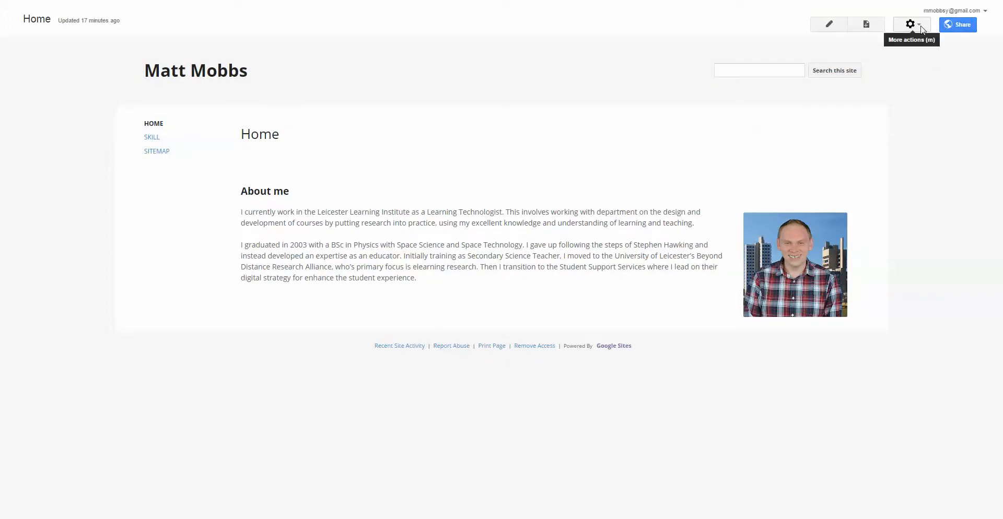
Open the site management page and examine its general settings, from site name and storage through statistics, language, mobile and security
left_click(921, 30)
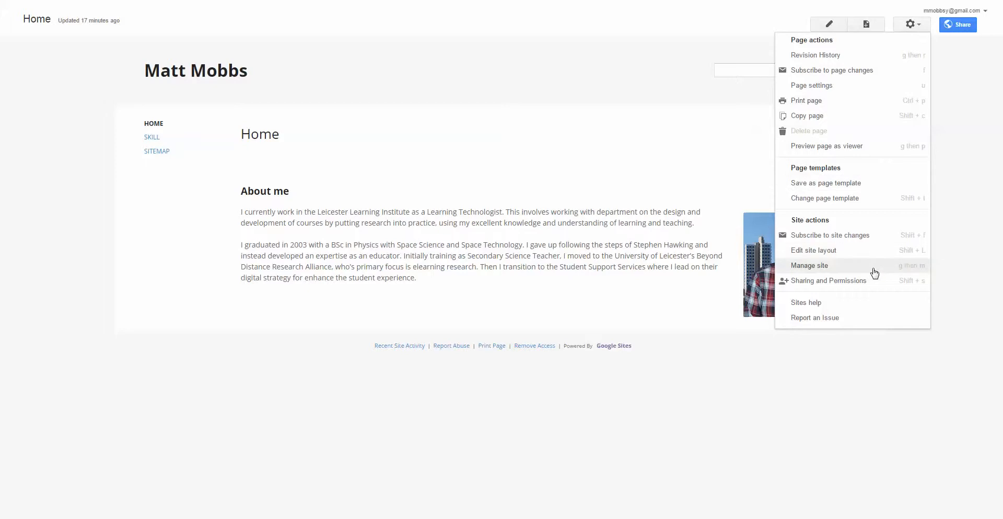
left_click(874, 273)
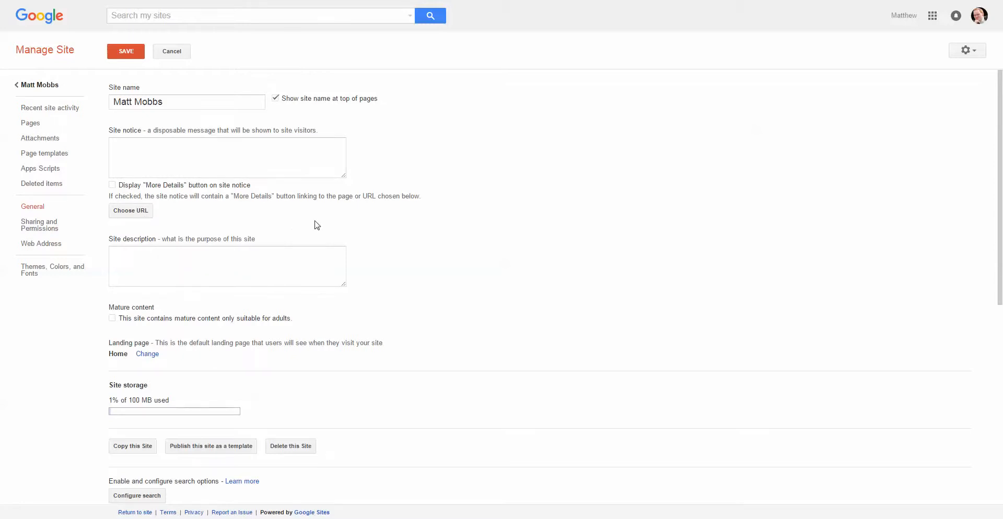
scroll(316, 221, "down", 3)
scroll(316, 221, "down", 3)
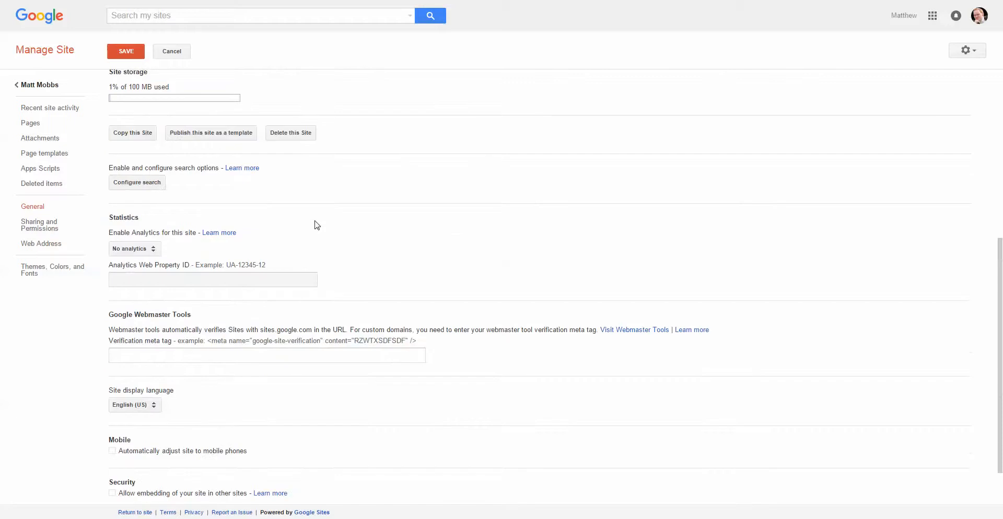
scroll(316, 224, "down", 2)
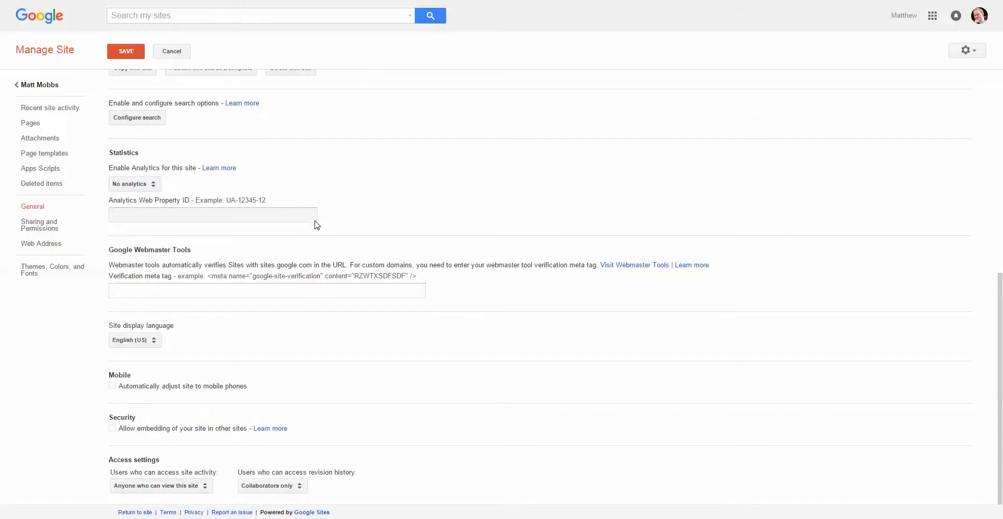
scroll(316, 225, "up", 1)
scroll(316, 225, "down", 1)
Check the available options for which users can access site activity, leaving the setting as it is
left_click(134, 484)
left_click(203, 490)
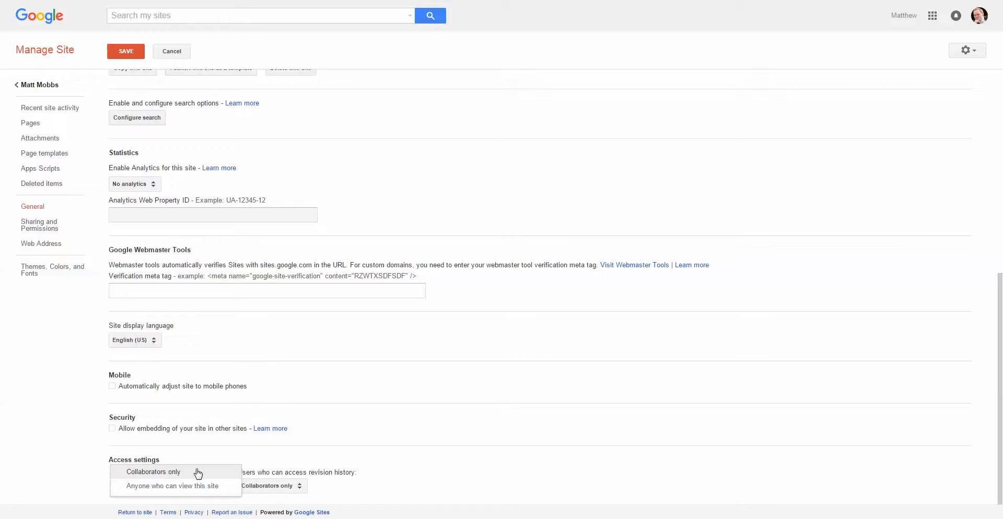
left_click(217, 454)
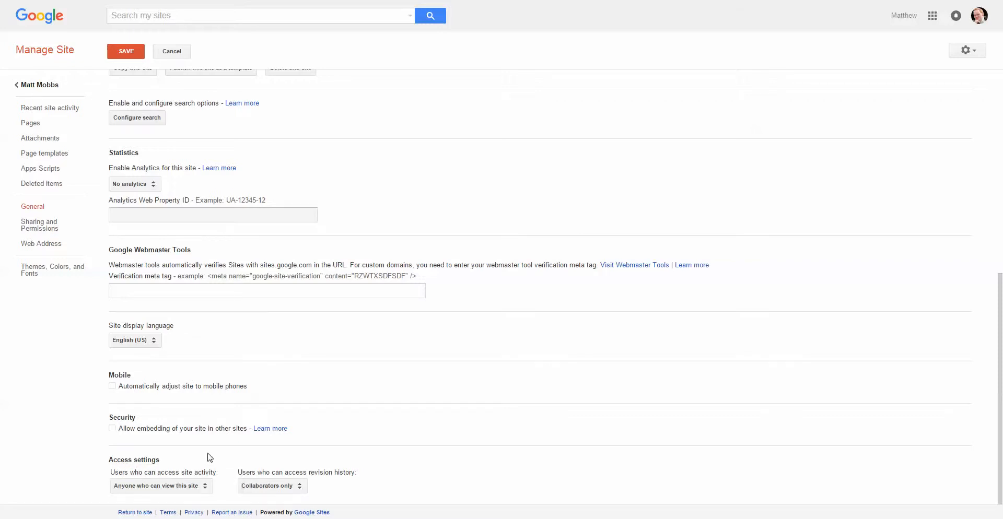
scroll(244, 444, "up", 4)
scroll(243, 445, "up", 1)
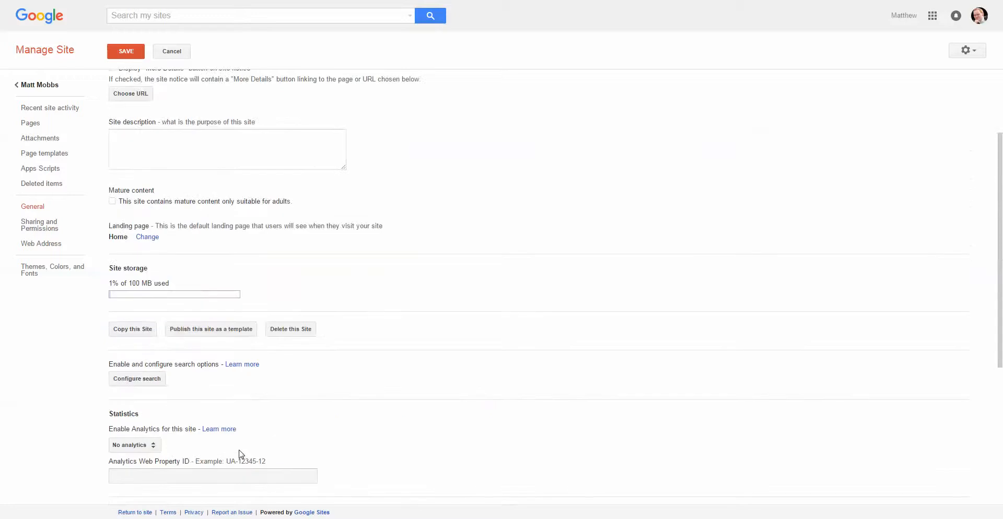
Review the site's recent activity, pages, attachments and page templates, and return to the general settings
left_click(36, 108)
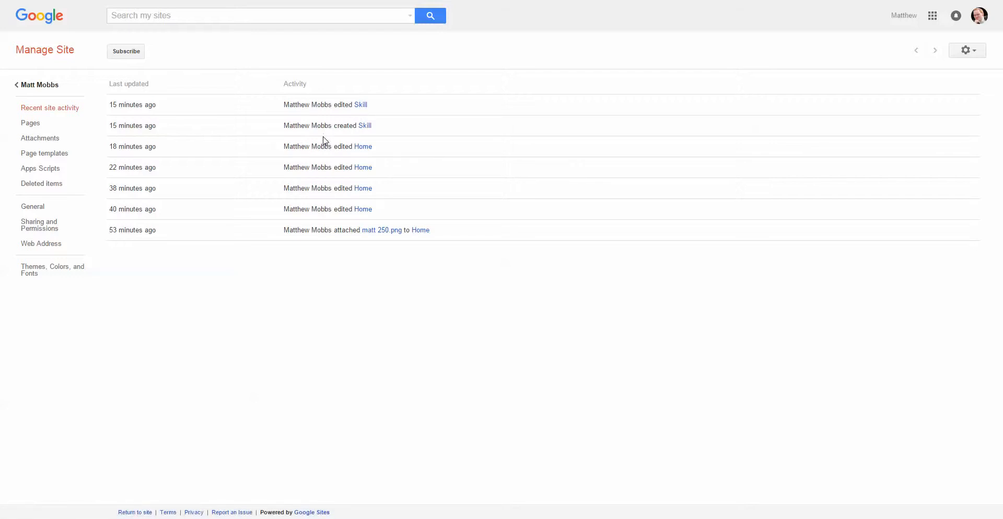
left_click(41, 128)
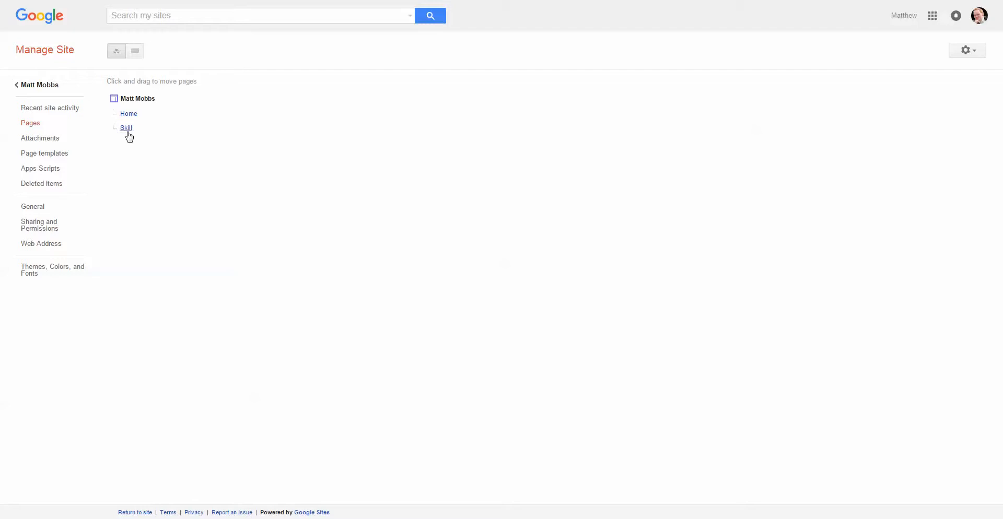
left_click(58, 140)
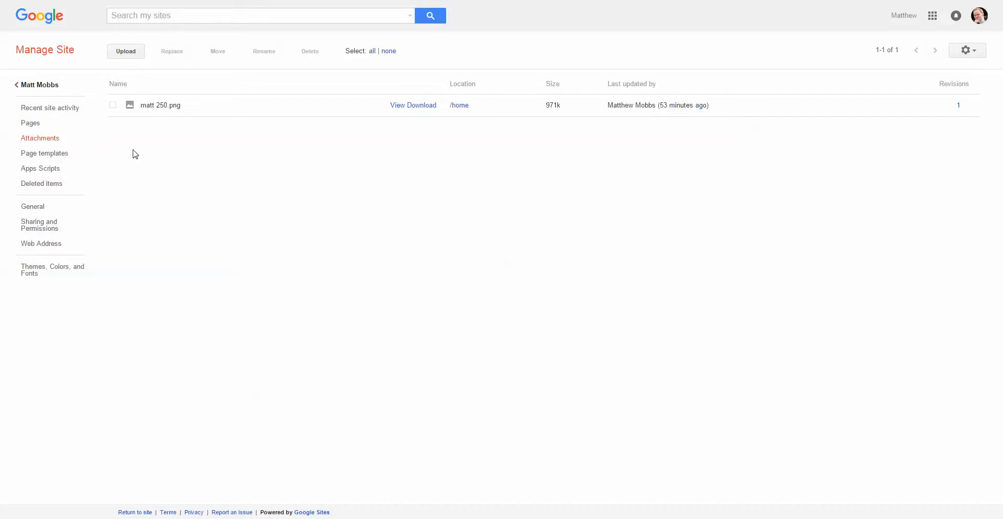
left_click(64, 155)
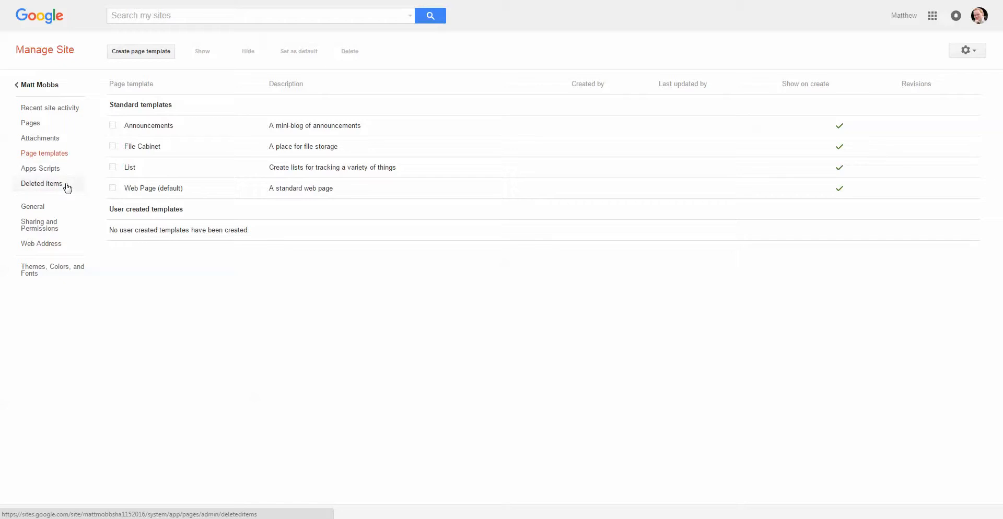
left_click(58, 210)
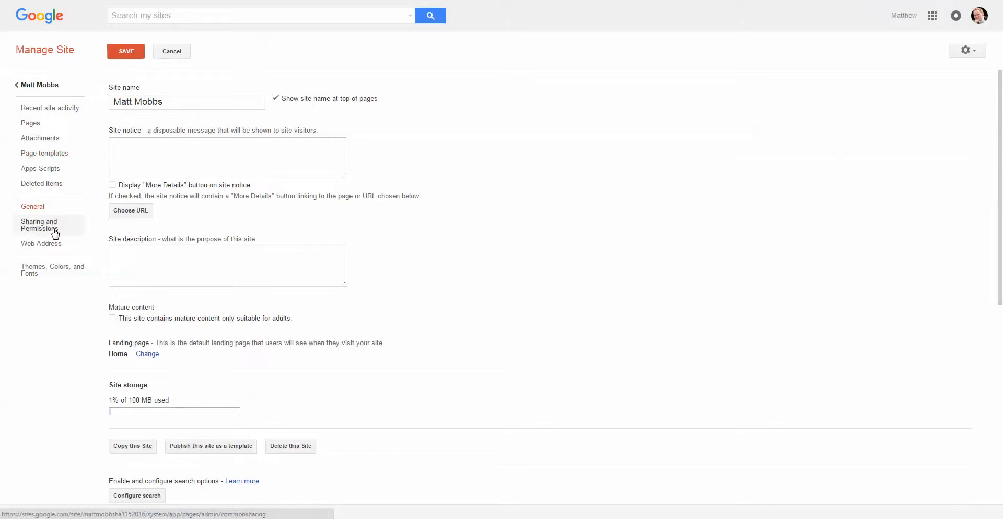
Preview the Iceberg base theme in the site's themes, colors and fonts settings
left_click(53, 270)
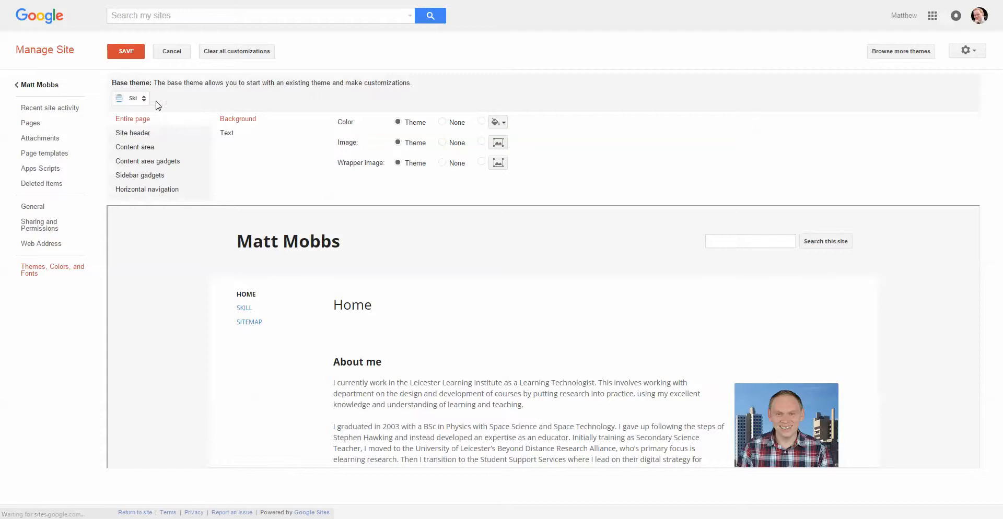
left_click(141, 102)
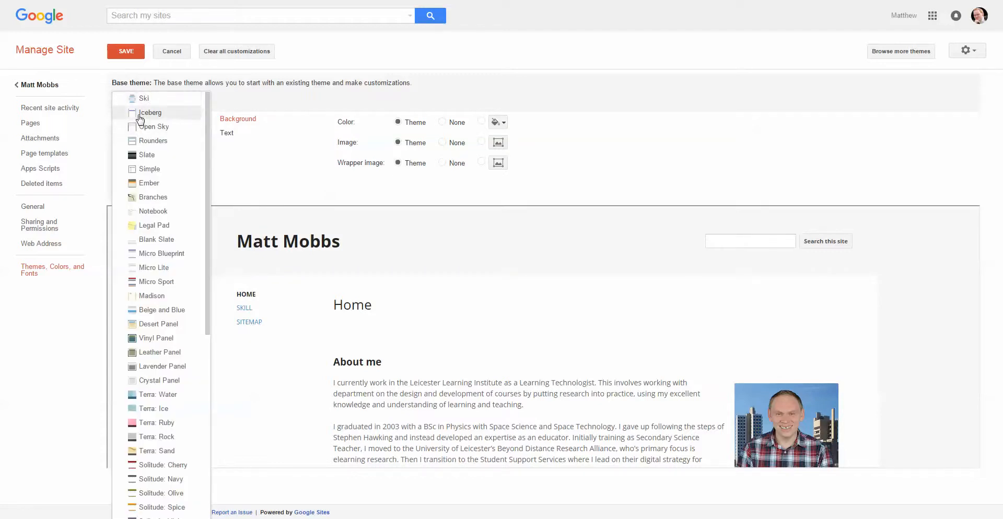
left_click(135, 118)
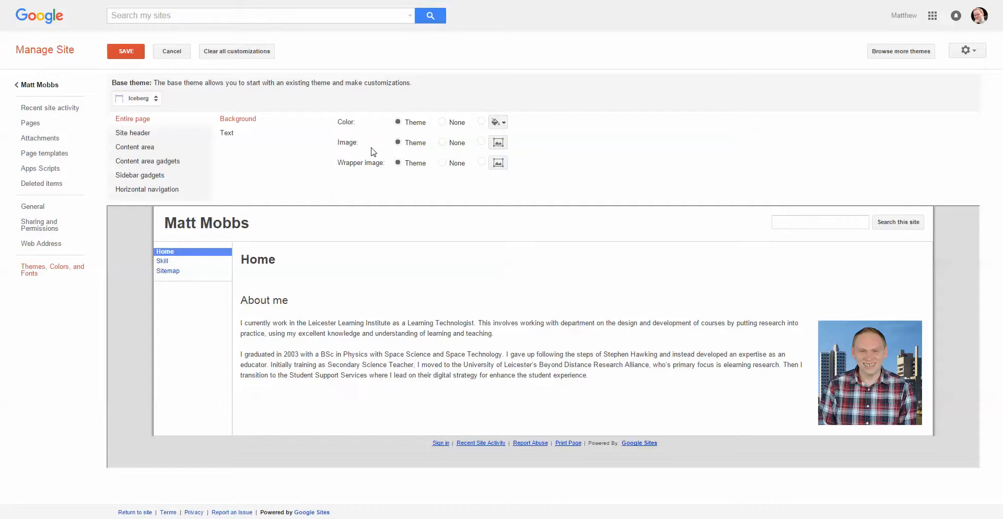
Examine the theme customization options for the site header, horizontal navigation and content area gadgets
left_click(177, 138)
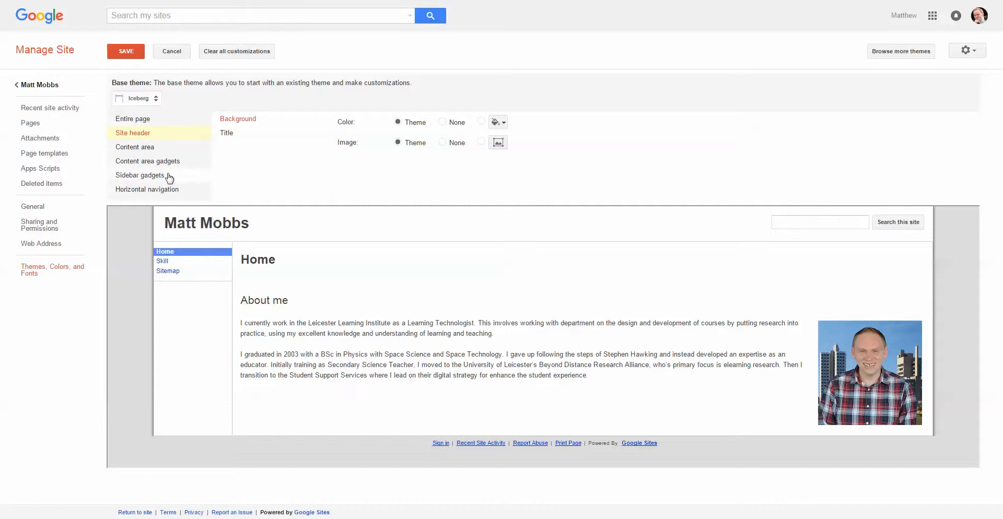
left_click(169, 189)
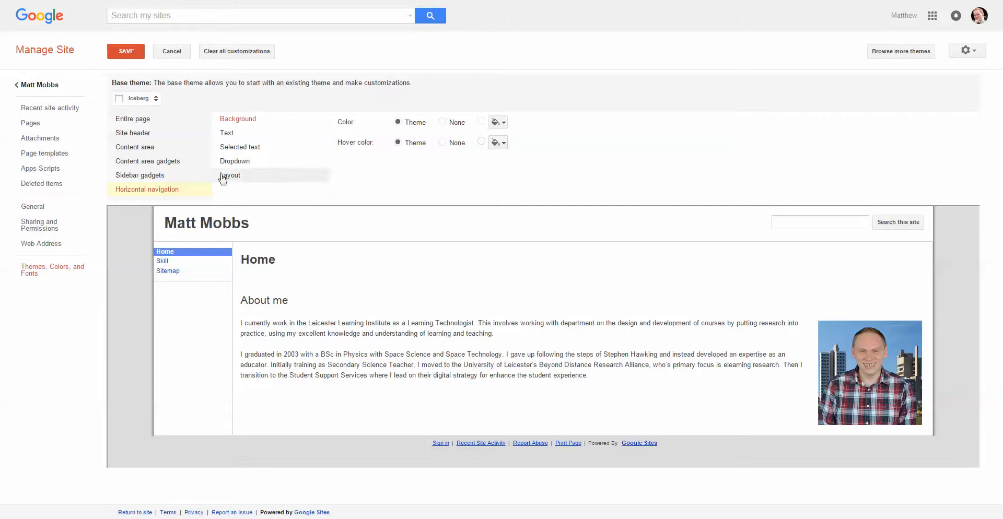
left_click(178, 163)
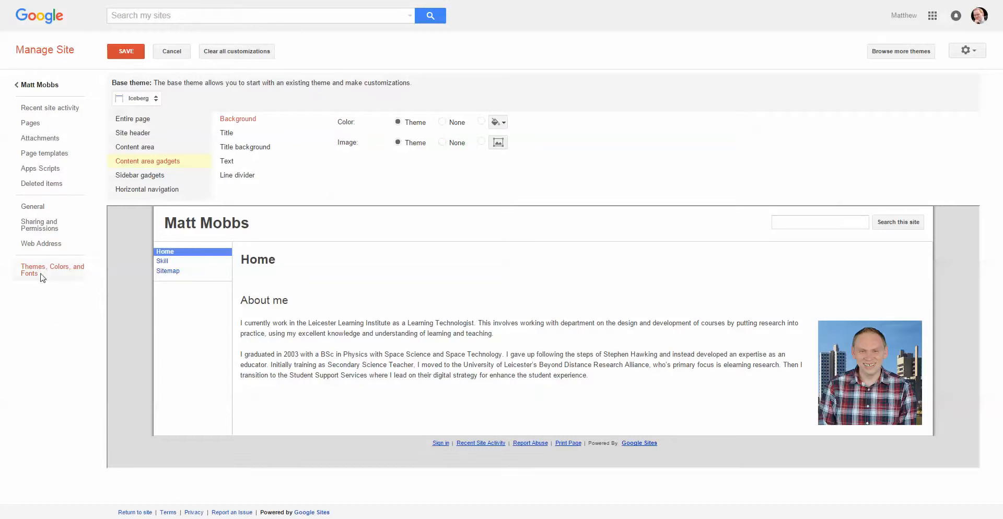
Discard the unsaved theme changes and set the site's sharing visibility to Off - Specific people
left_click(20, 226)
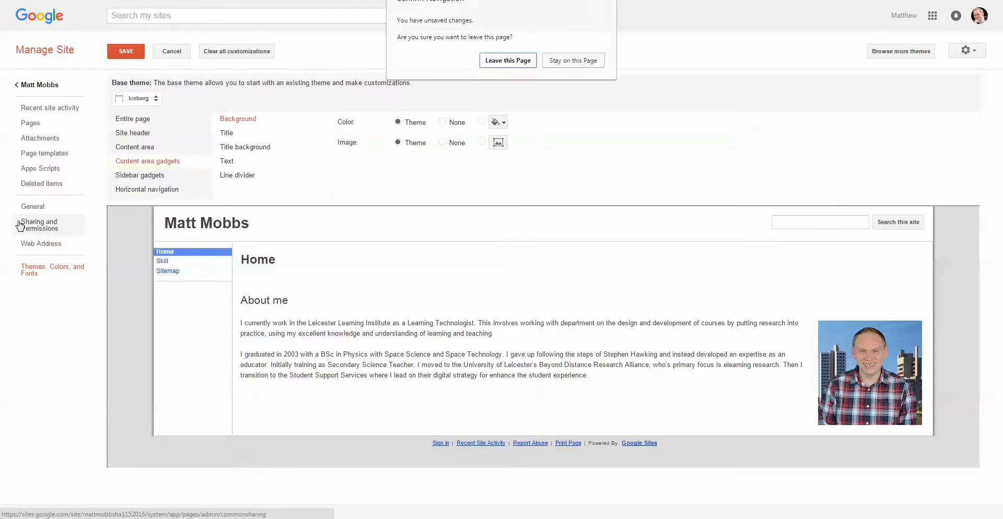
left_click(508, 60)
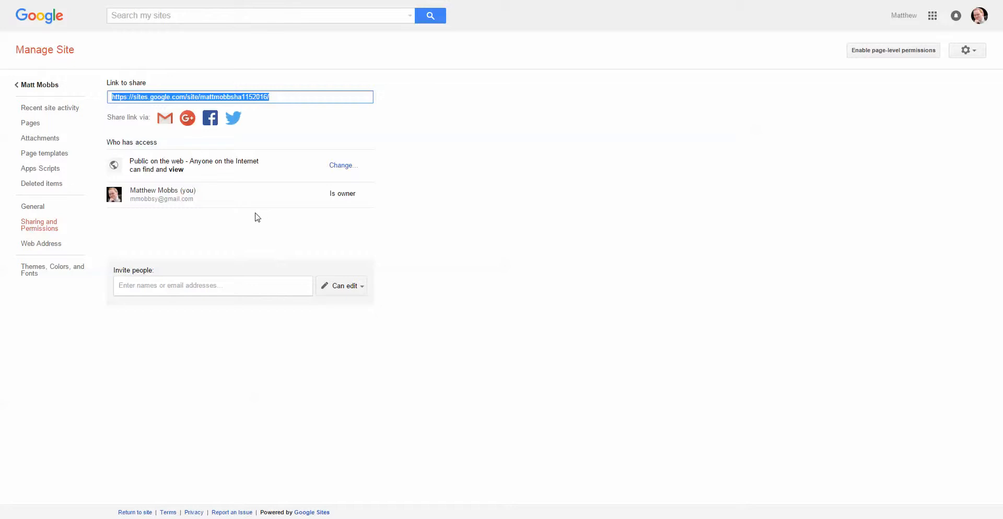
left_click(341, 167)
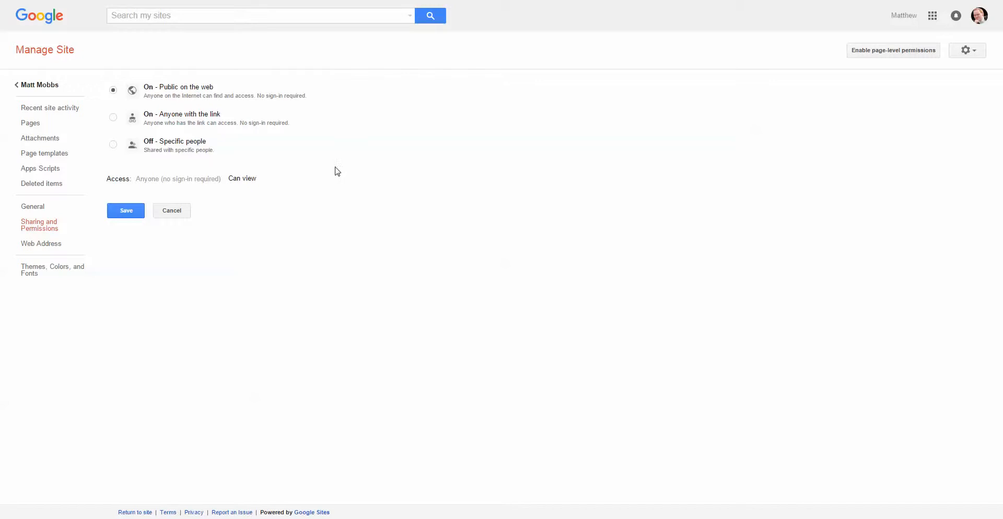
left_click(113, 145)
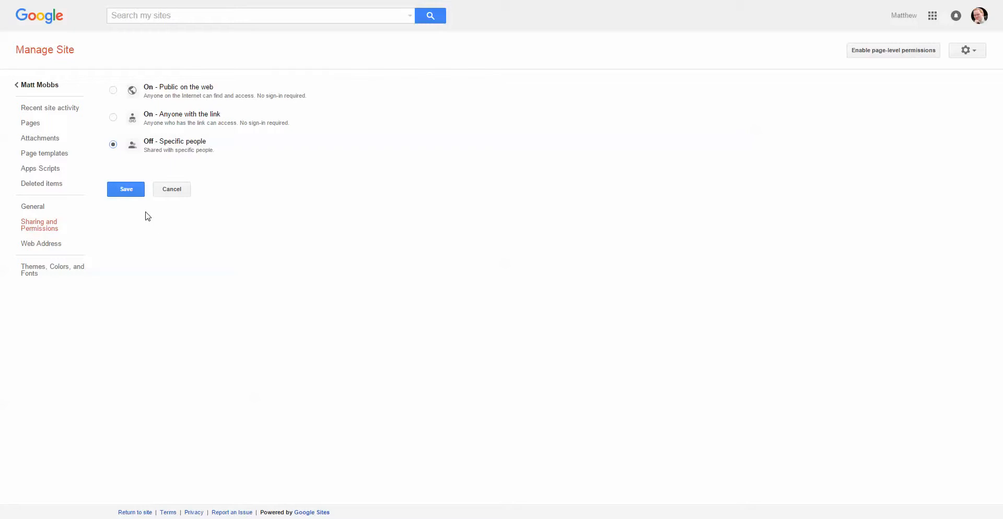
left_click(132, 192)
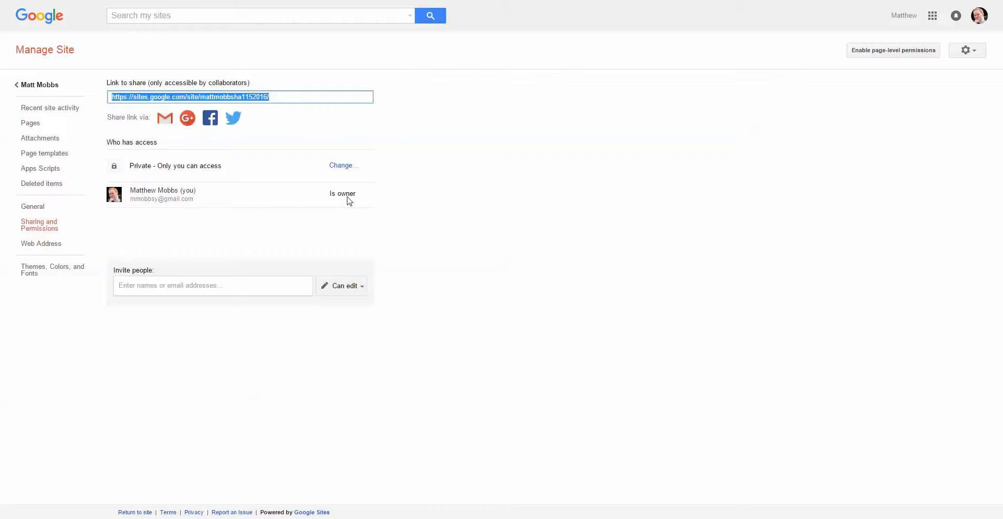
Try to invite a suggested contact to the site with the Is owner permission
left_click(133, 286)
type("matt")
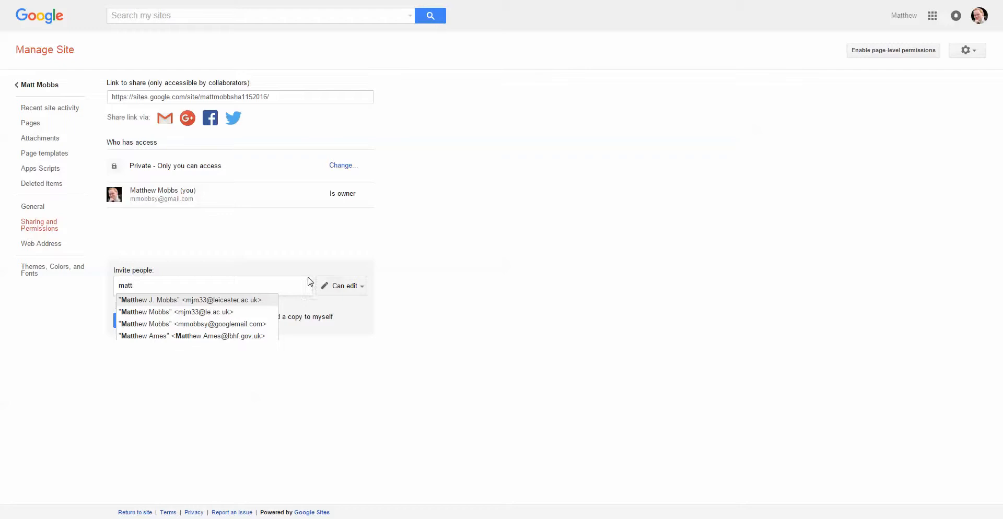
left_click(230, 300)
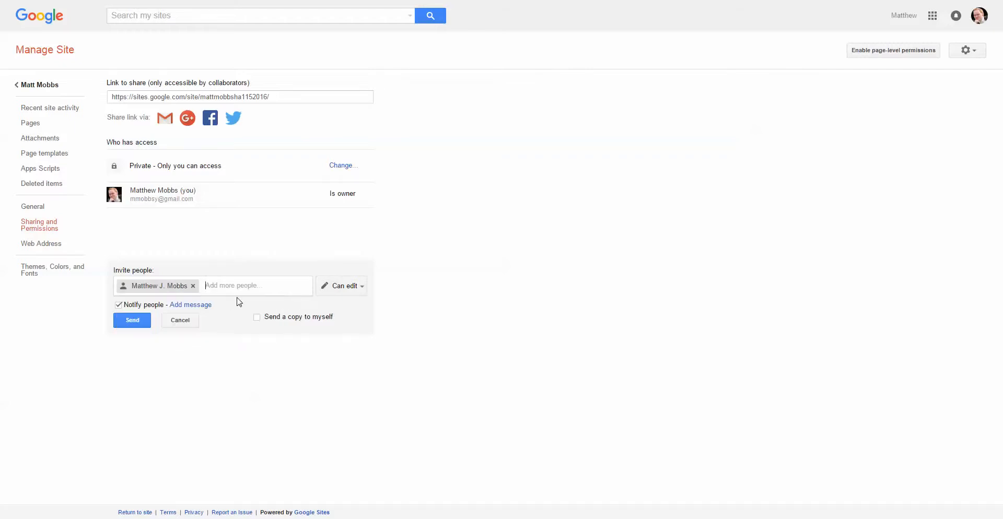
left_click(355, 292)
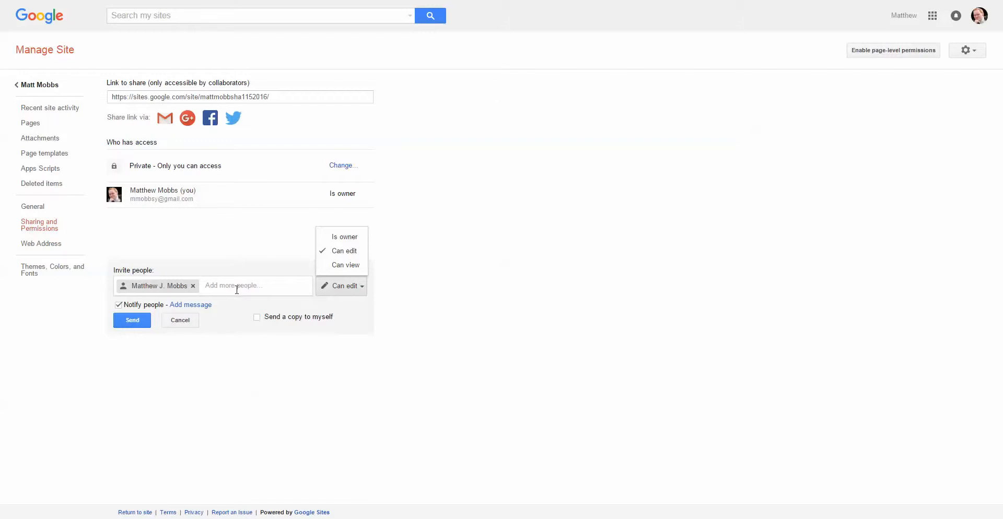
left_click(347, 238)
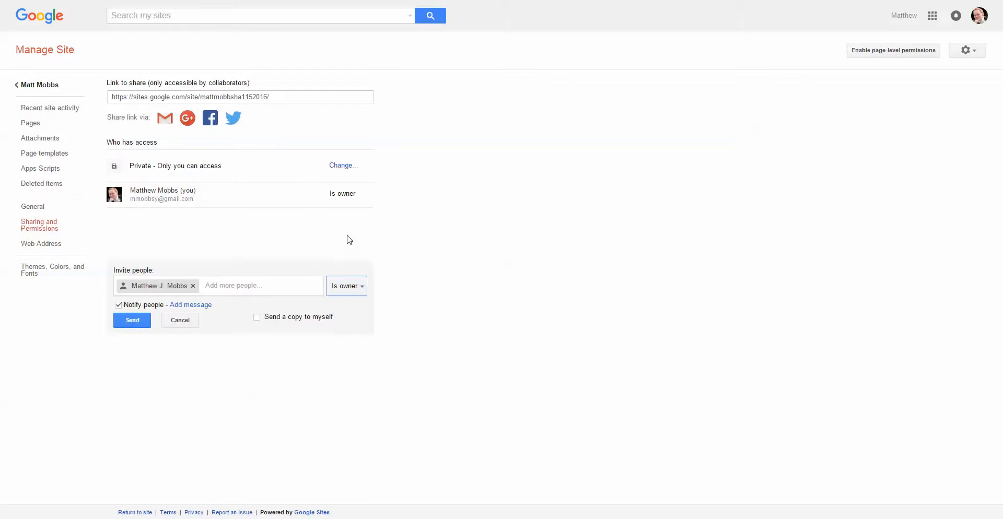
left_click(124, 317)
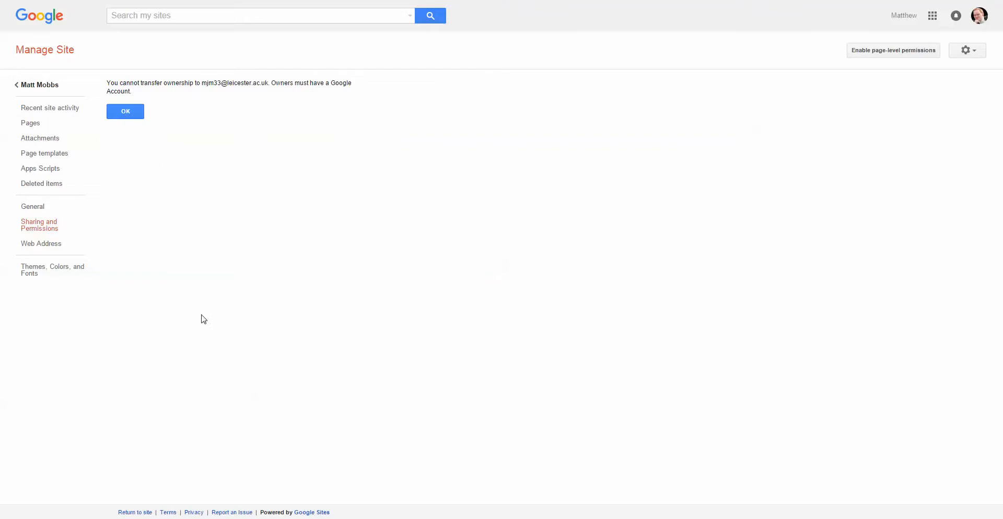
left_click(136, 112)
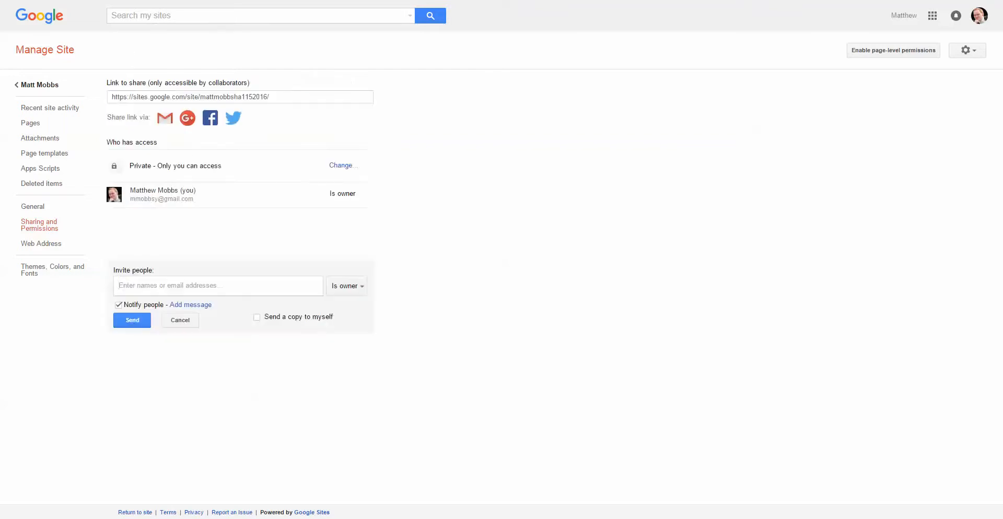